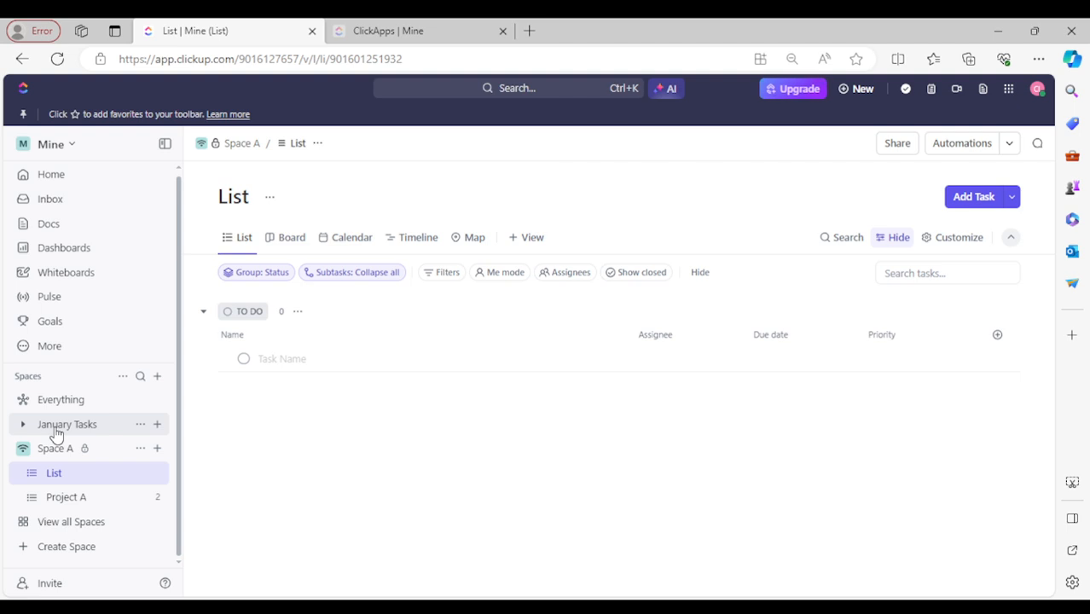
# - Open the Mine workspace's Settings and go to its Spaces page, listing January Tasks and Space A
pyautogui.click(41, 147)
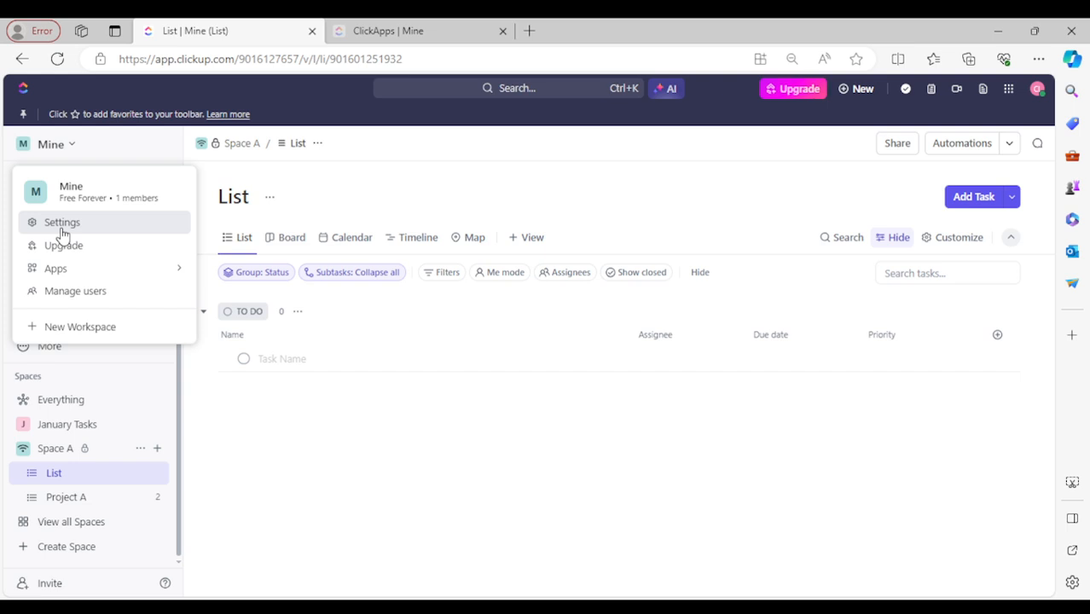
pyautogui.click(62, 224)
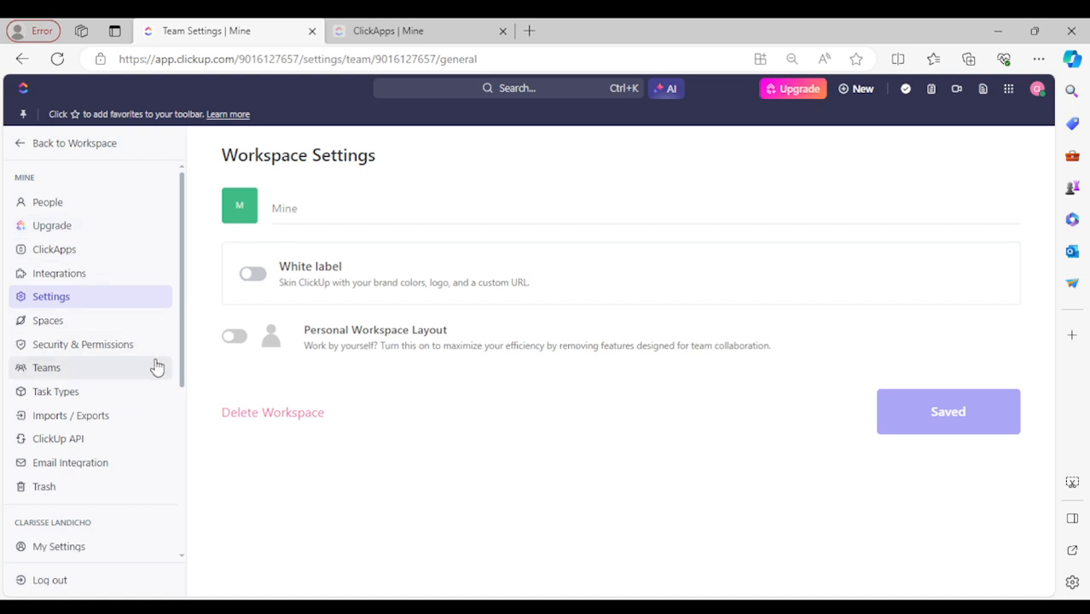
pyautogui.click(75, 334)
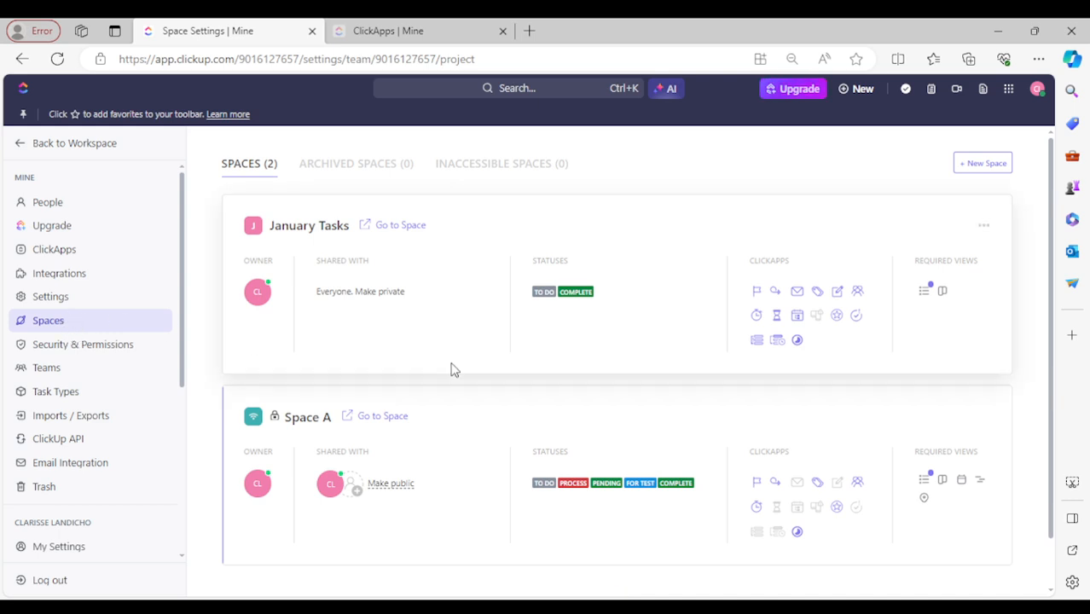
pyautogui.scroll(-1, 329, 311)
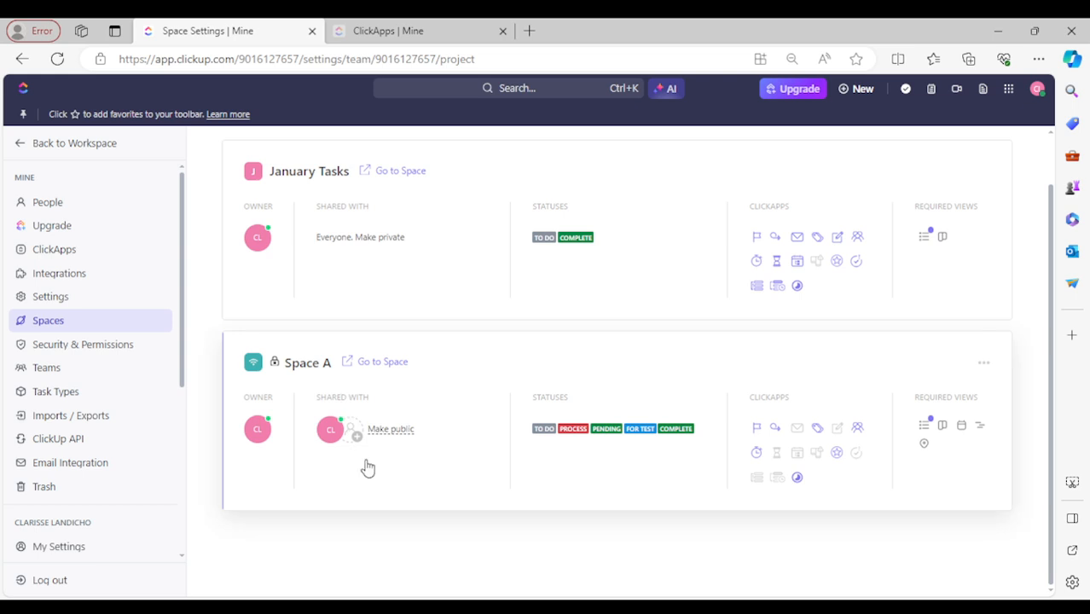
pyautogui.scroll(1, 416, 497)
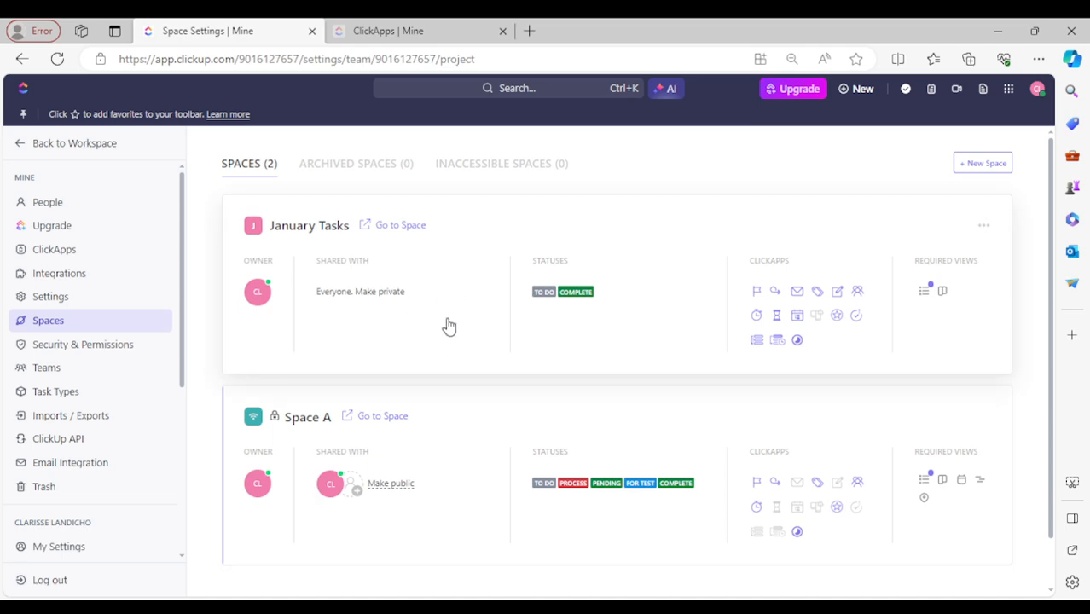
# - Open the Sprints ClickApp for January Tasks and its Default Settings for Sprint Folders
pyautogui.click(773, 294)
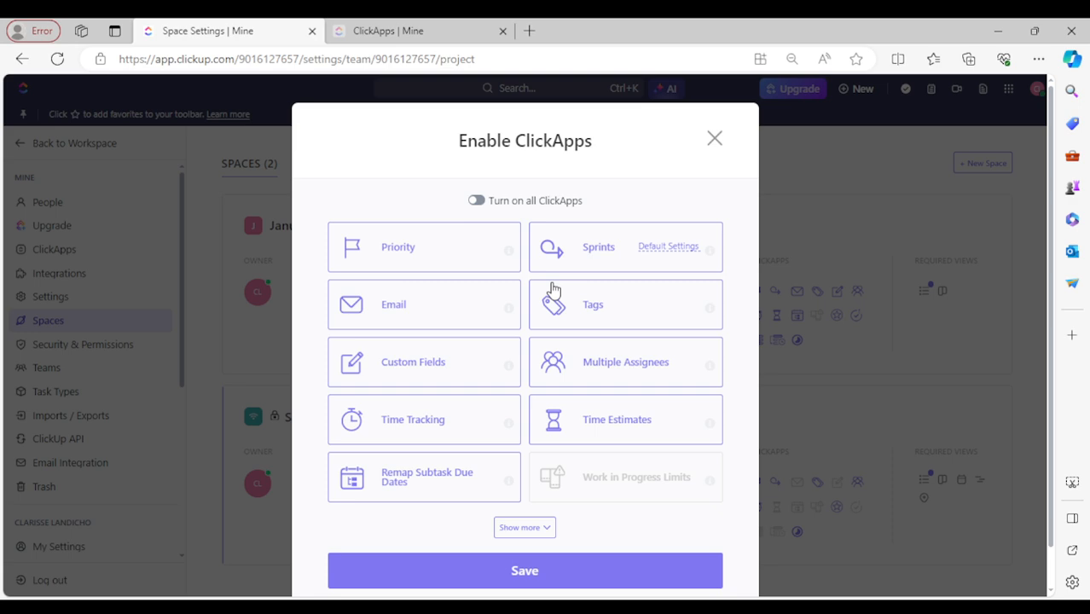
pyautogui.click(669, 247)
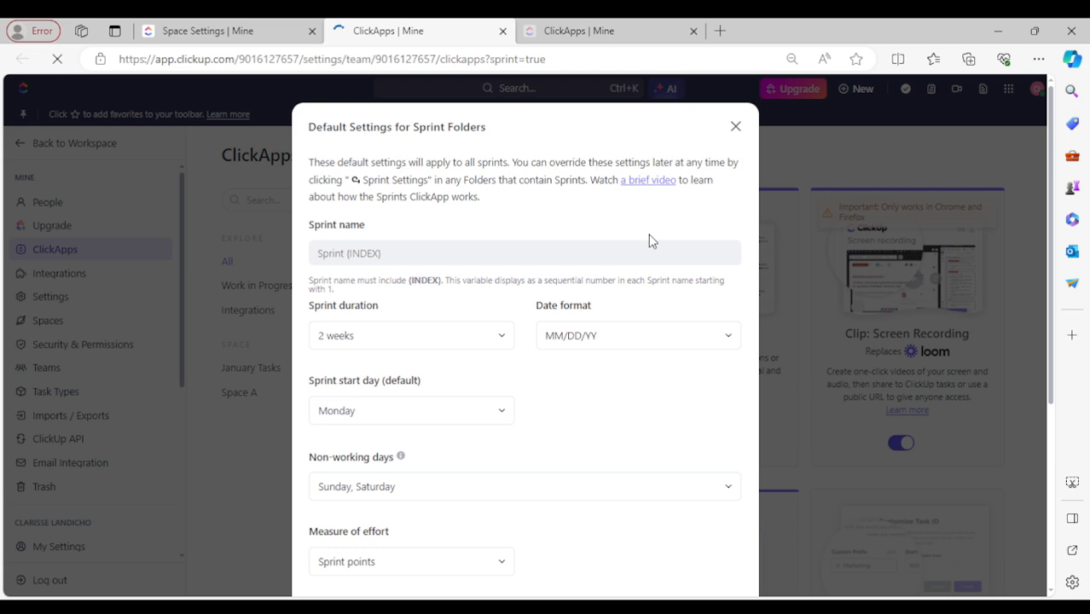
# - Set the Sprint Folder defaults to 1-week sprints, DD/MM date format, starting Monday
pyautogui.scroll(-4, 516, 207)
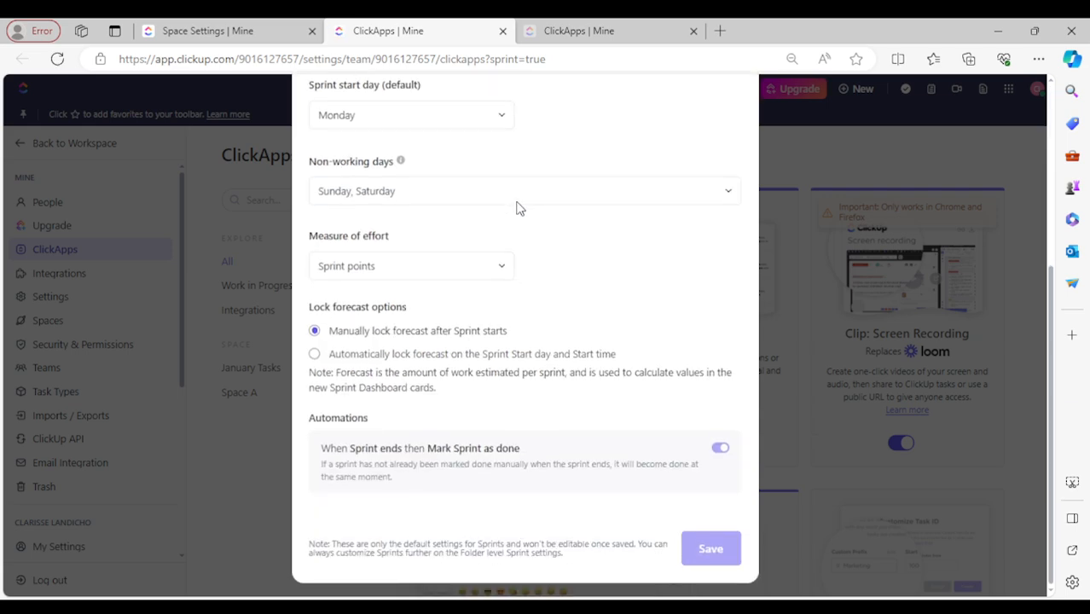
pyautogui.scroll(4, 565, 235)
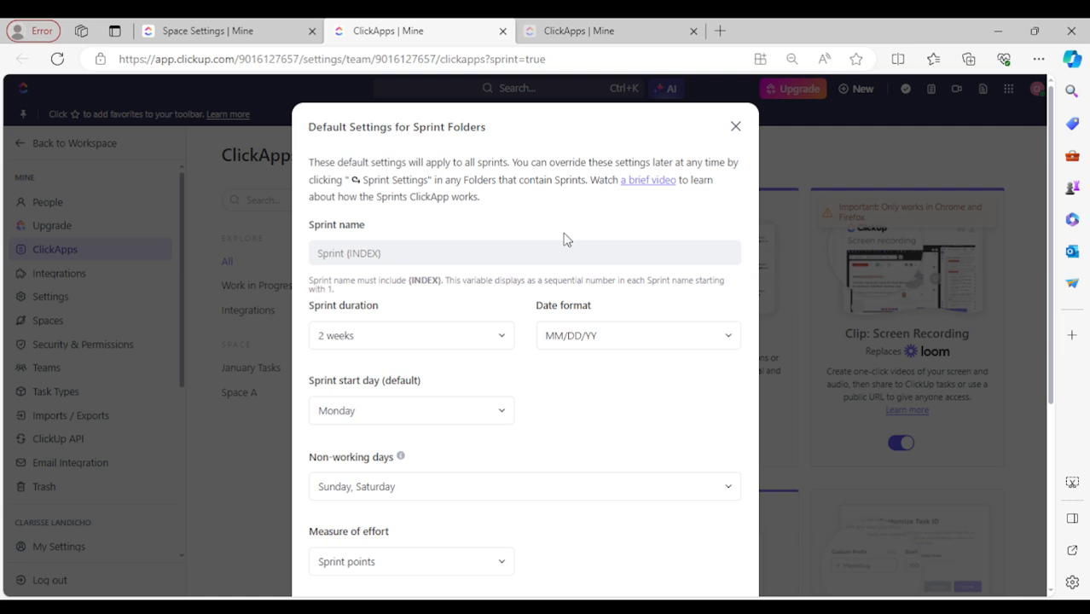
pyautogui.moveTo(315, 128); pyautogui.dragTo(447, 133)
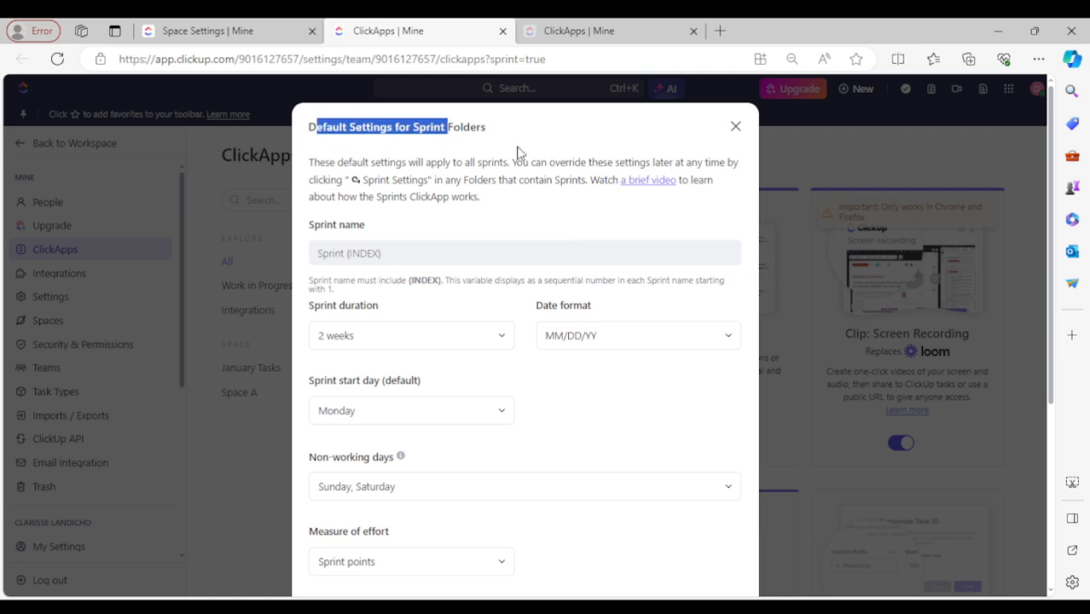
pyautogui.click(663, 139)
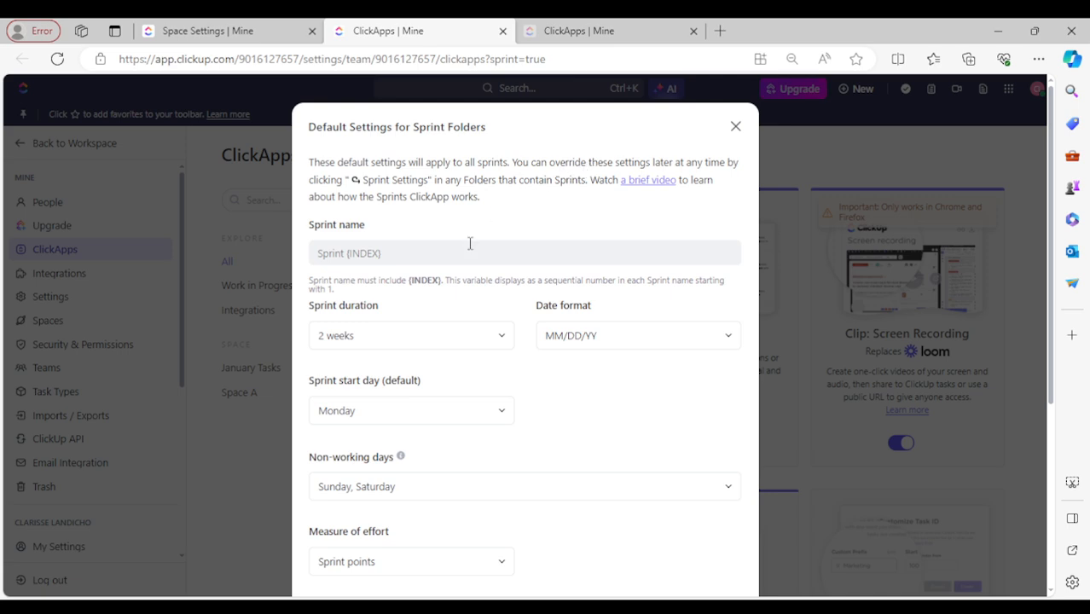
pyautogui.click(502, 341)
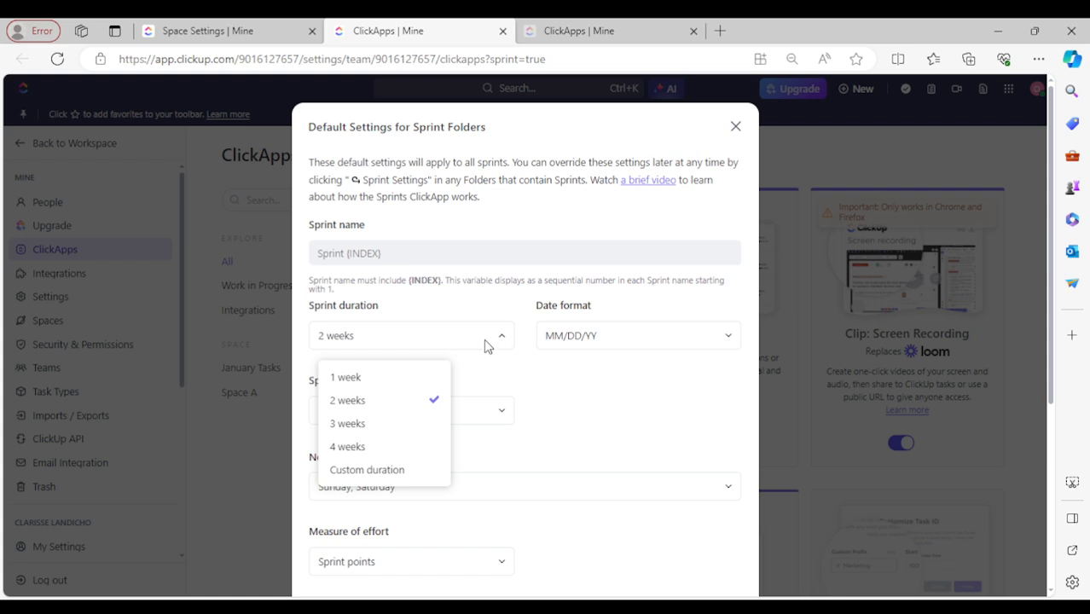
pyautogui.click(365, 381)
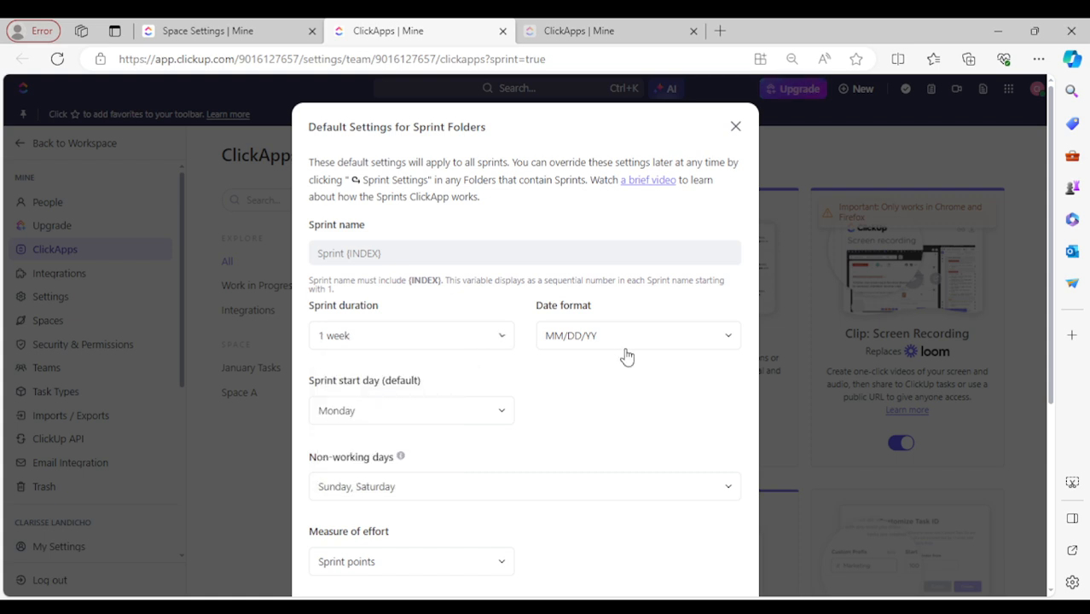
pyautogui.click(693, 345)
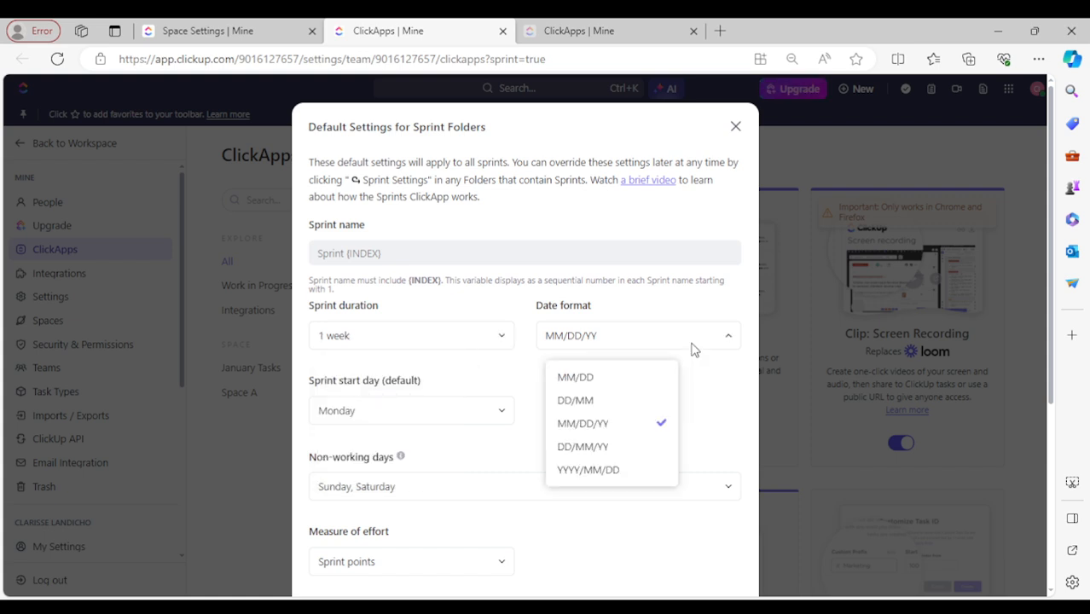
pyautogui.click(596, 408)
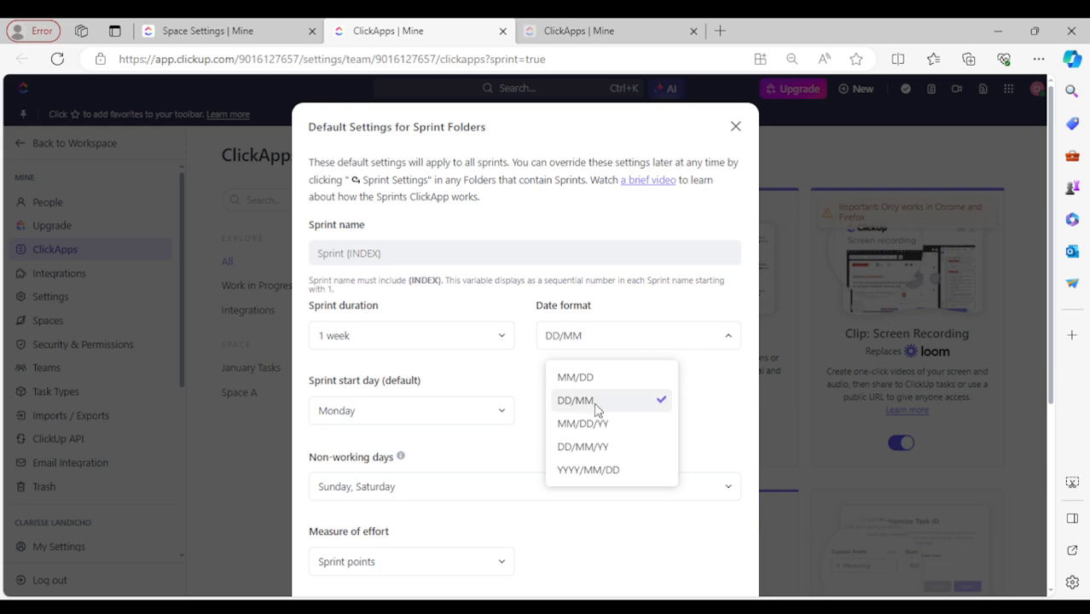
pyautogui.click(500, 417)
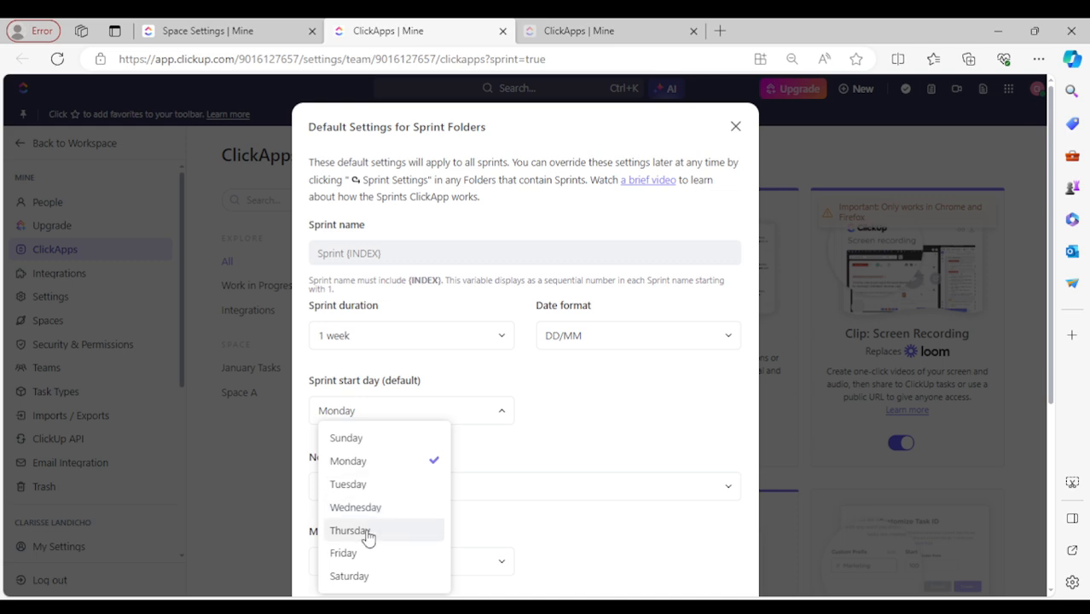
pyautogui.click(372, 468)
pyautogui.scroll(-3, 614, 437)
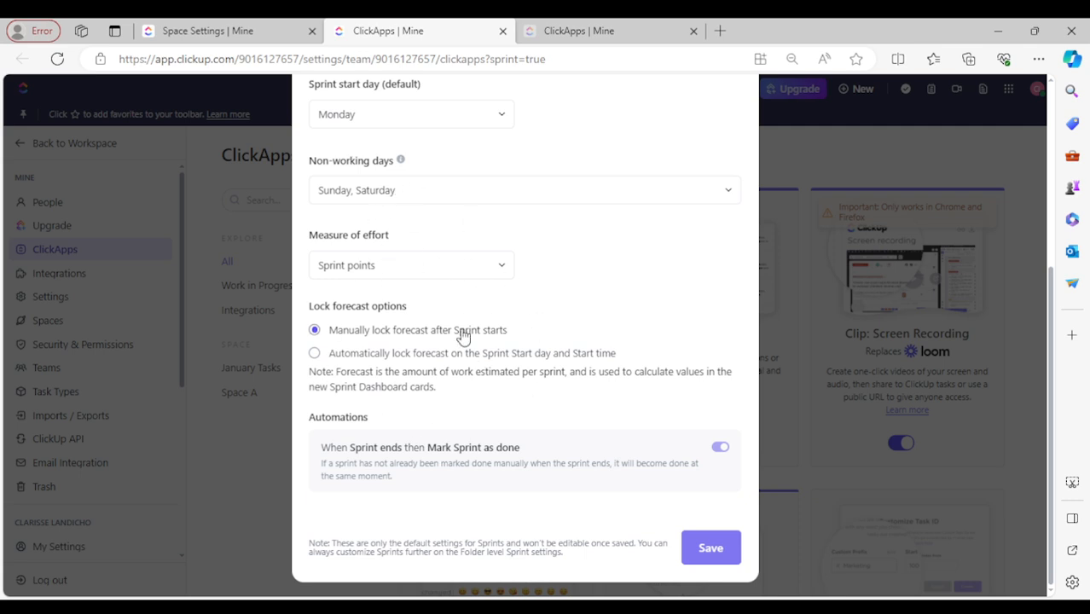
pyautogui.scroll(1, 682, 427)
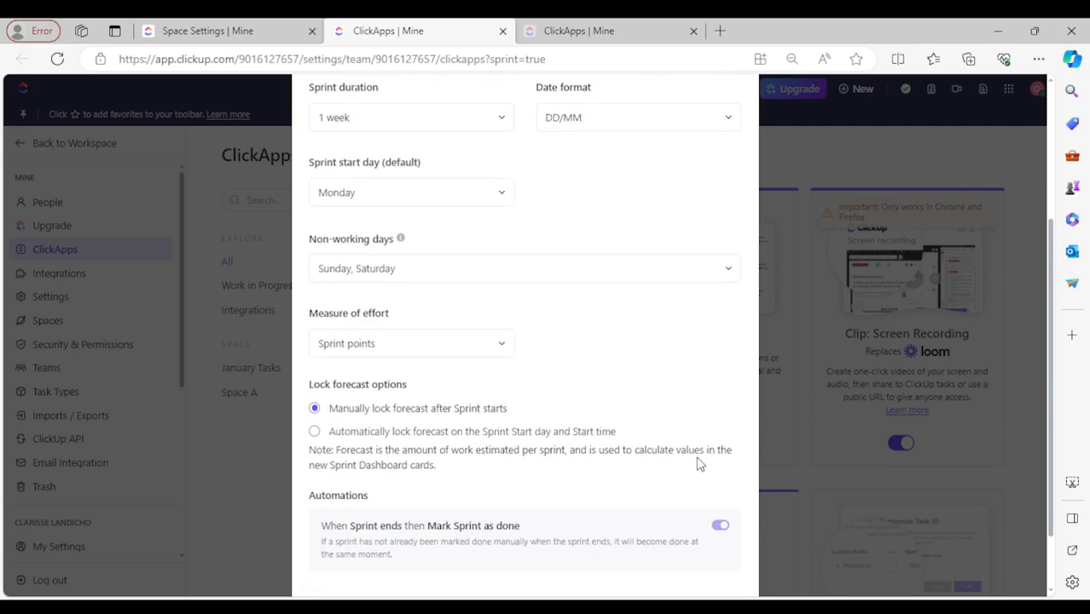
pyautogui.scroll(-1, 700, 459)
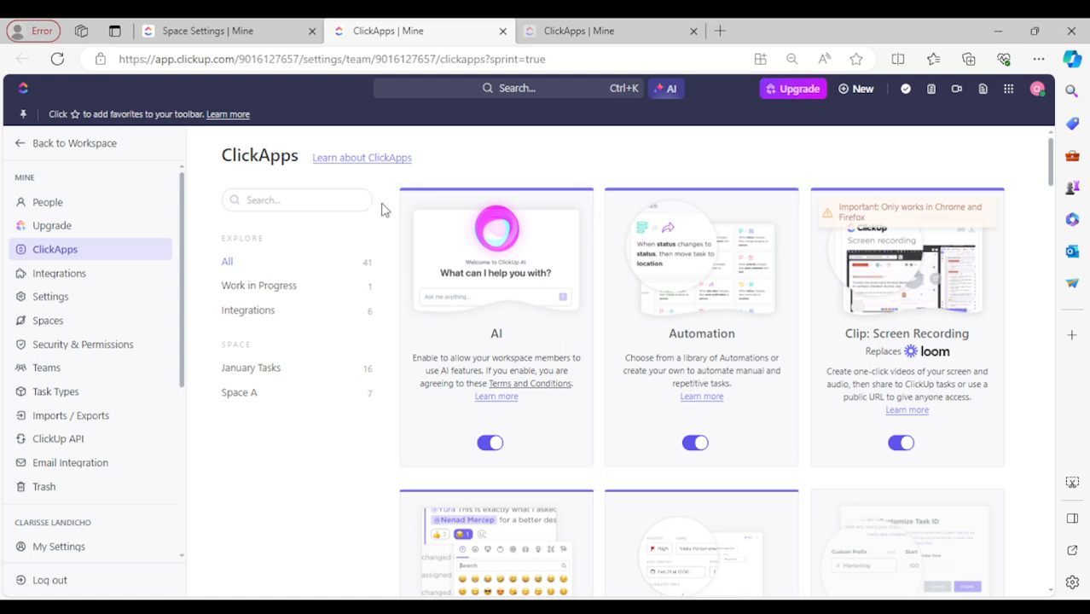
# - Close the Enable ClickApps dialog on the Space Settings tab and open the January Tasks space
pyautogui.click(248, 36)
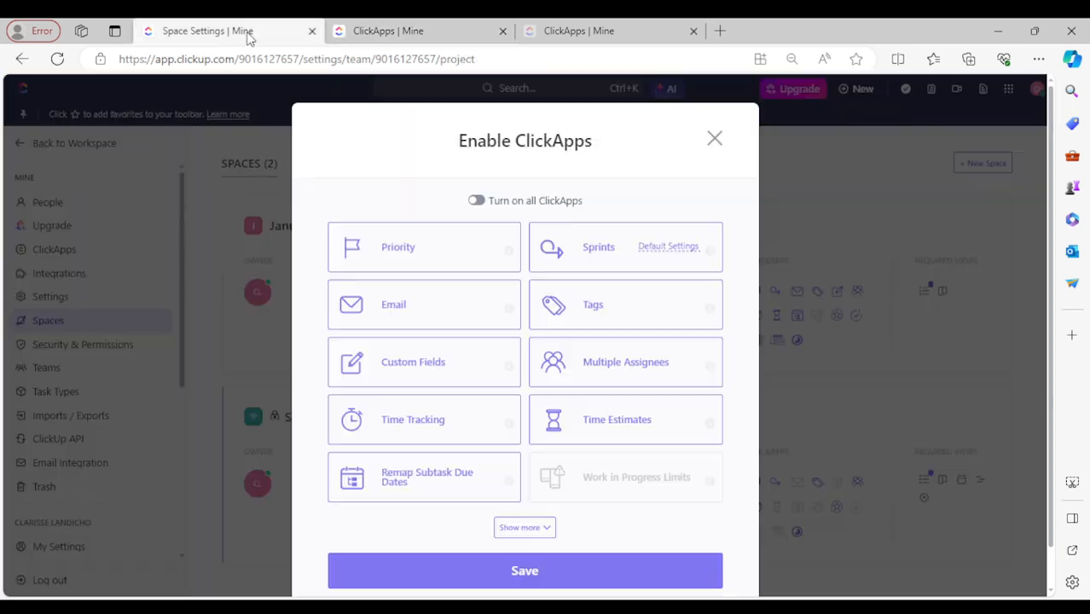
pyautogui.click(716, 139)
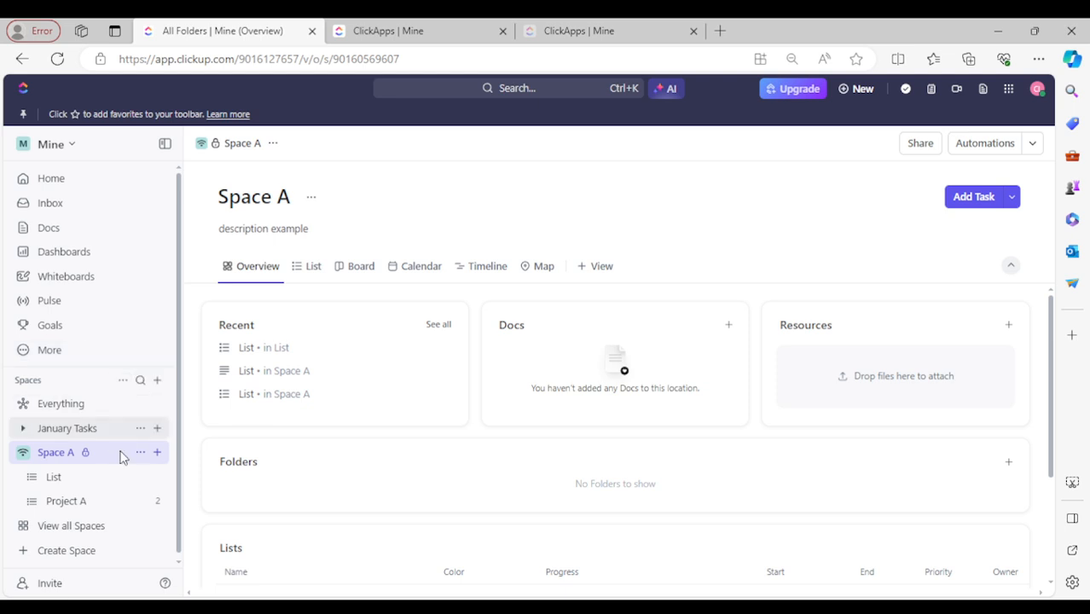
pyautogui.click(101, 435)
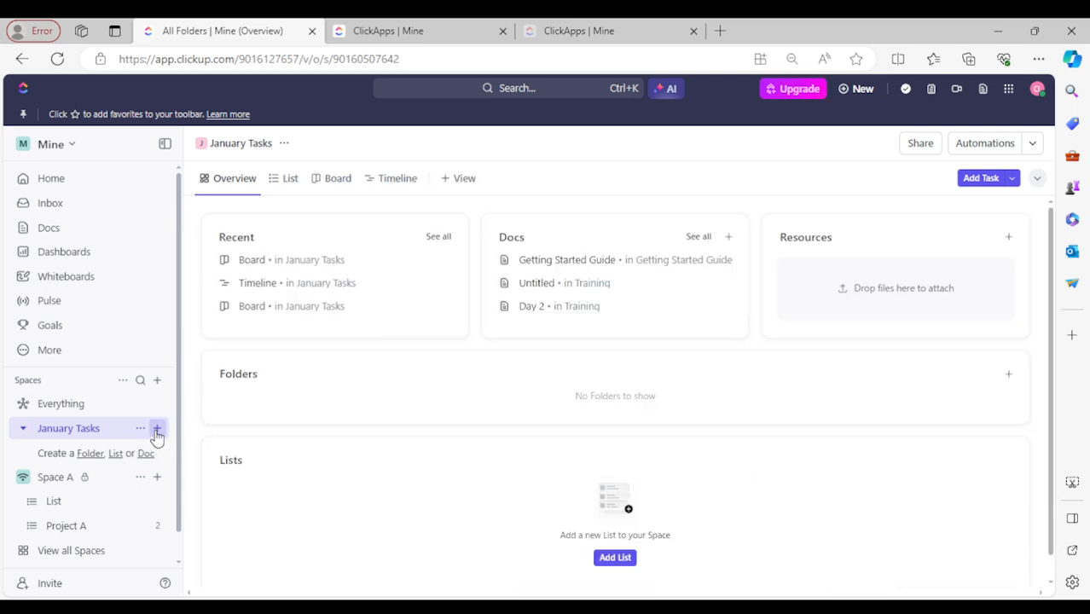
# - Add a Sprint Folder to January Tasks and dismiss its sprint settings dialog
pyautogui.click(157, 429)
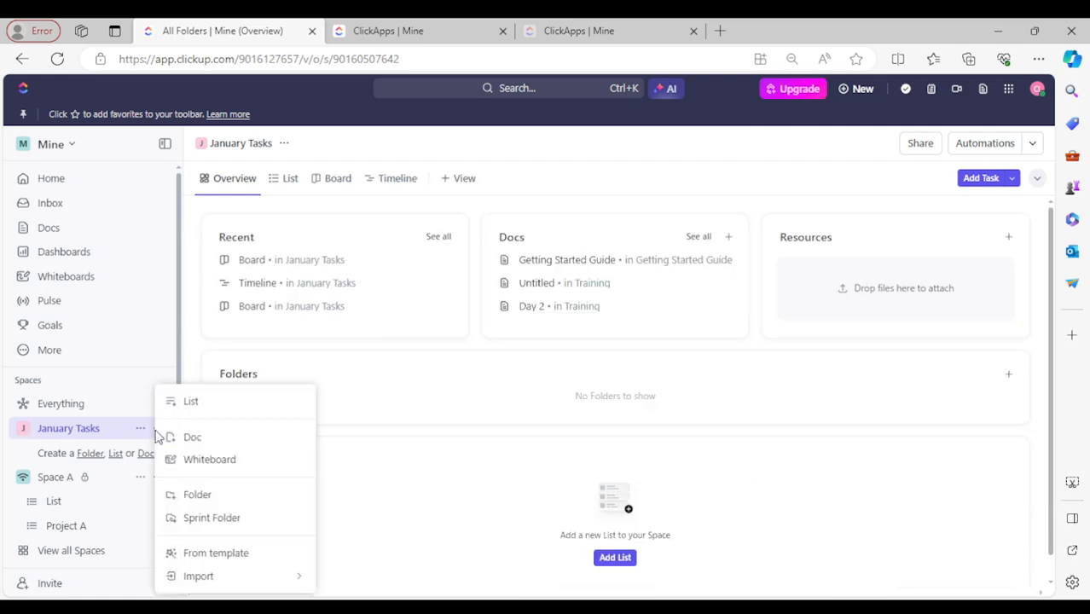
pyautogui.click(209, 521)
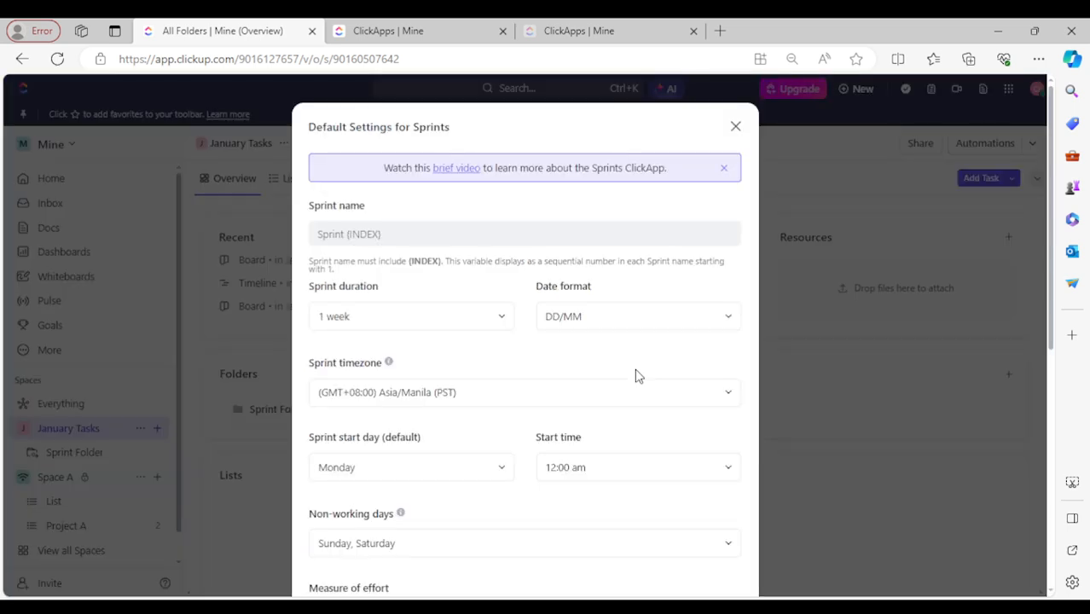
pyautogui.scroll(-5, 631, 384)
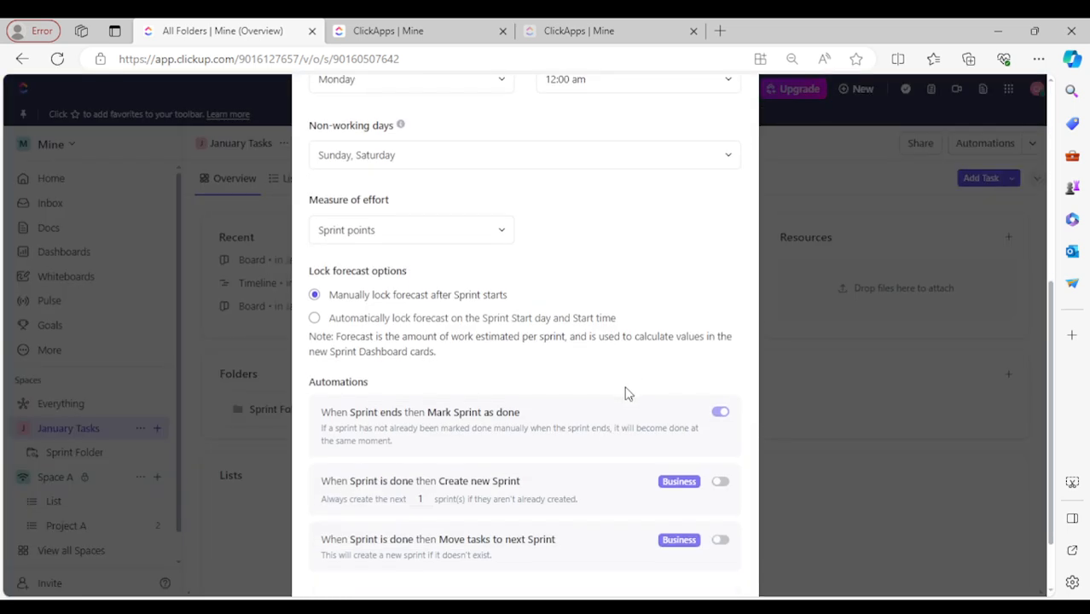
pyautogui.scroll(2, 503, 385)
pyautogui.scroll(-1, 499, 380)
pyautogui.scroll(5, 579, 463)
pyautogui.scroll(-8, 579, 463)
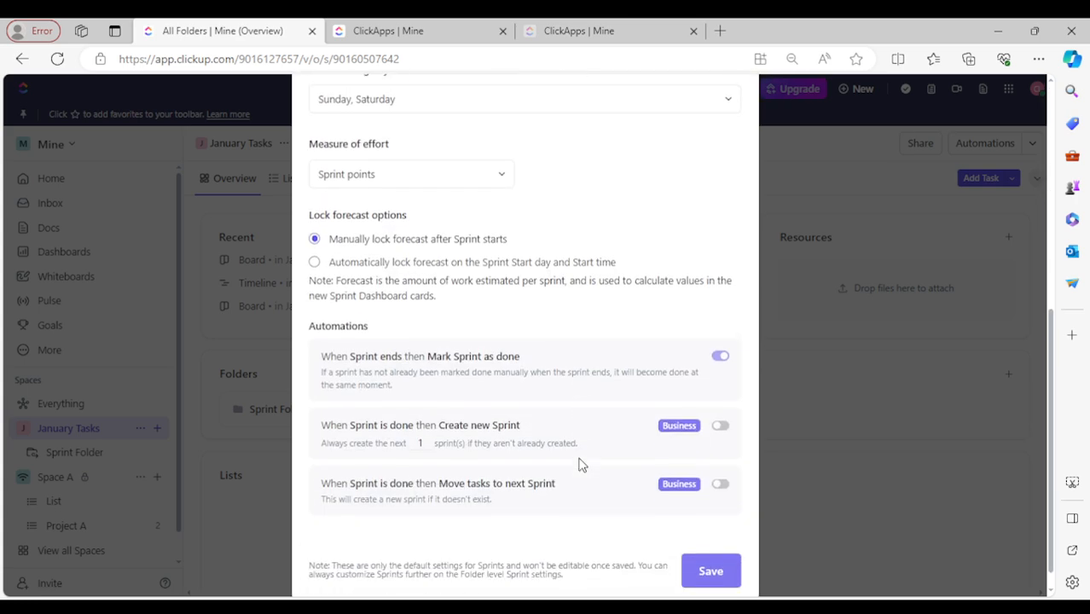
pyautogui.scroll(3, 596, 324)
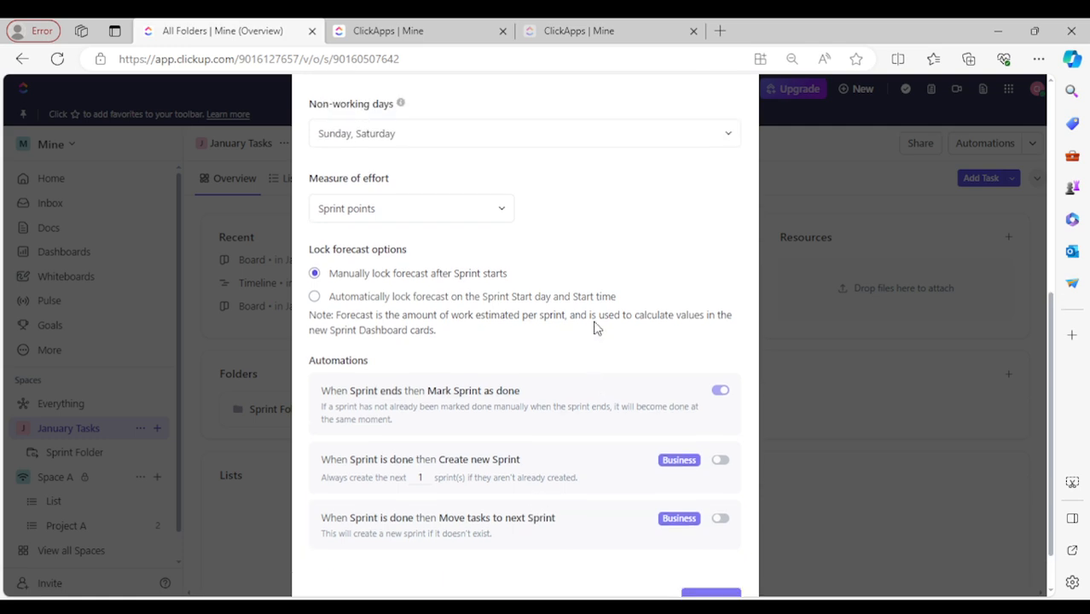
pyautogui.scroll(-1, 597, 324)
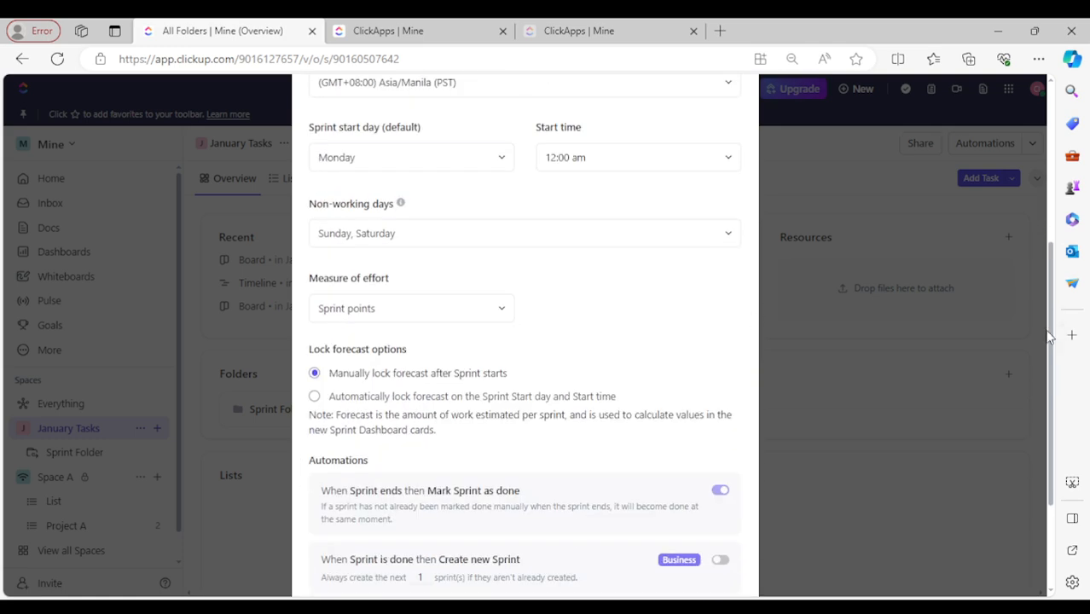
pyautogui.click(1052, 322)
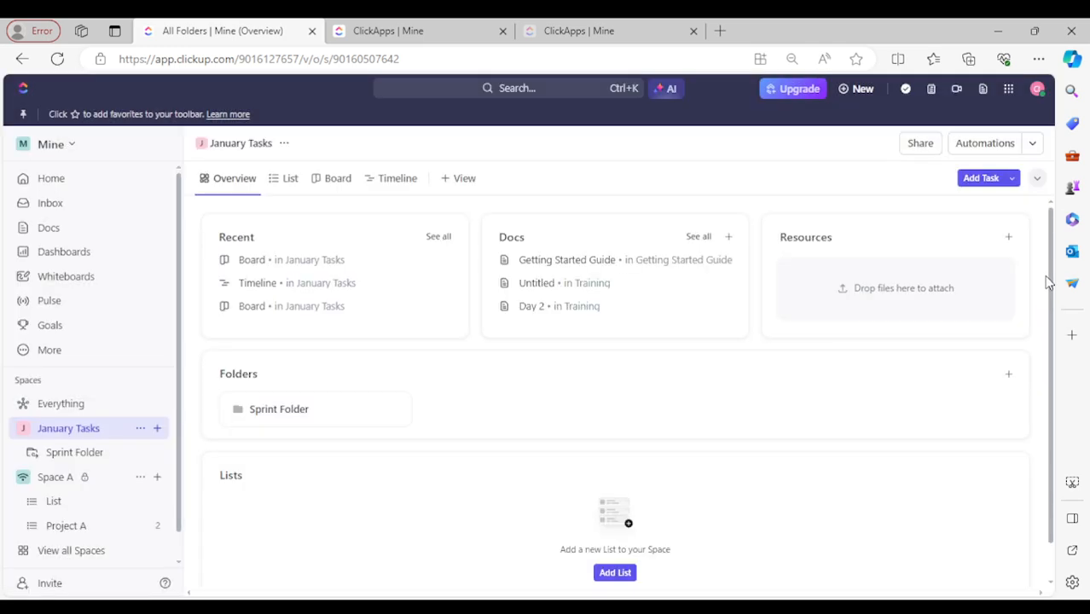
# - Add Sprint Folder (1) to January Tasks with default sprint settings, then open the original Sprint Folder
pyautogui.click(157, 428)
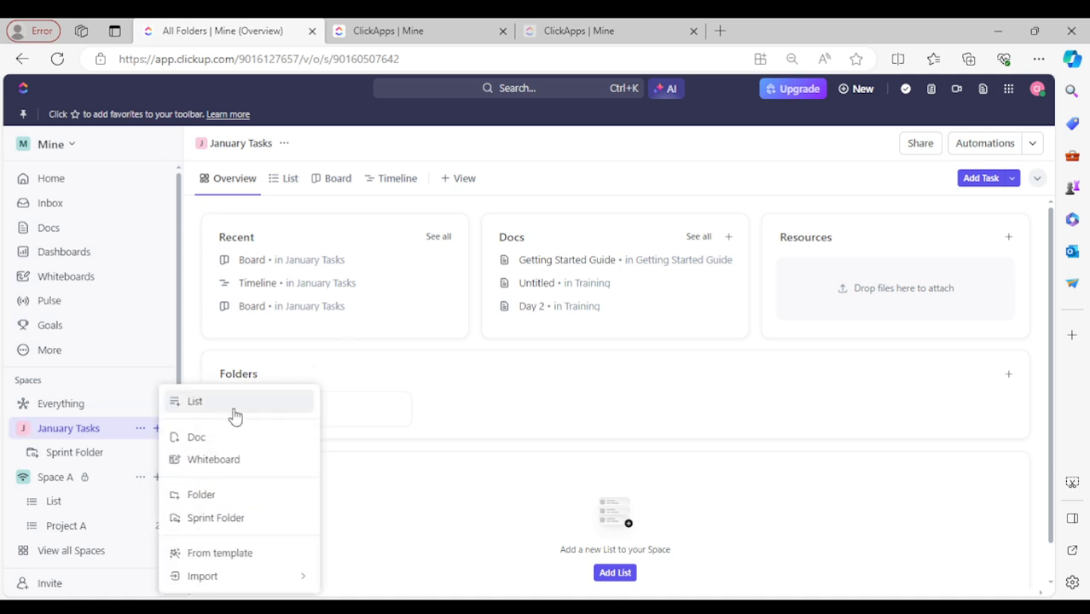
pyautogui.click(223, 518)
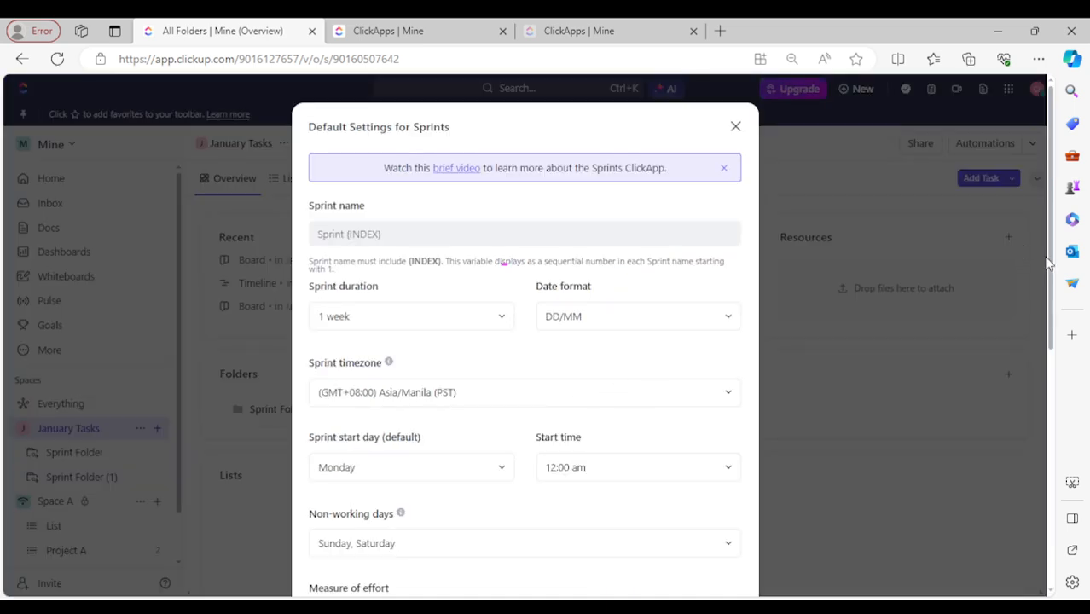
pyautogui.moveTo(1055, 267); pyautogui.dragTo(906, 532)
pyautogui.click(695, 549)
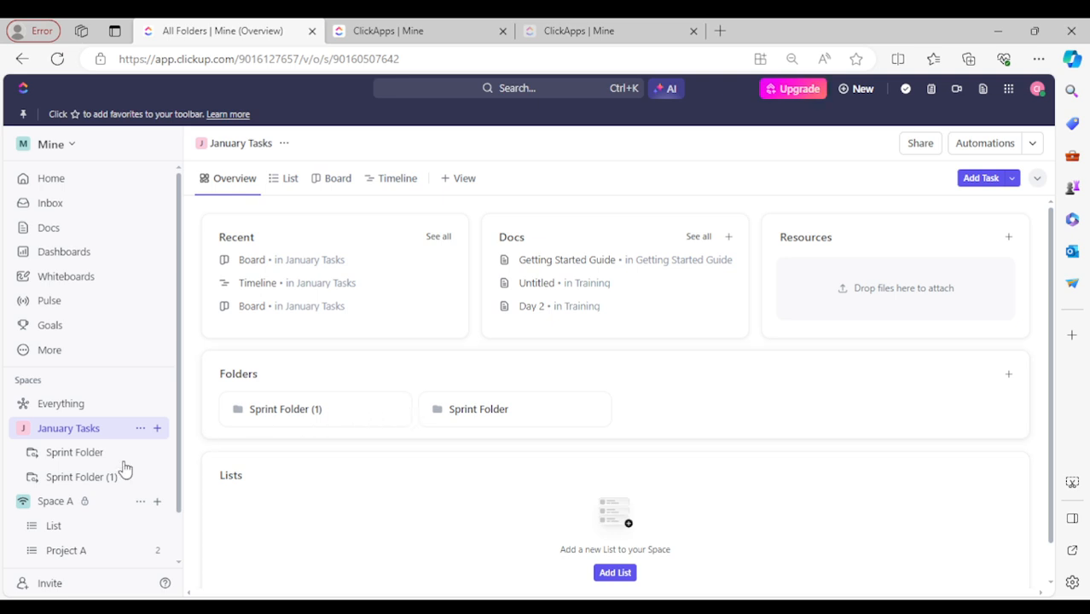
pyautogui.click(53, 454)
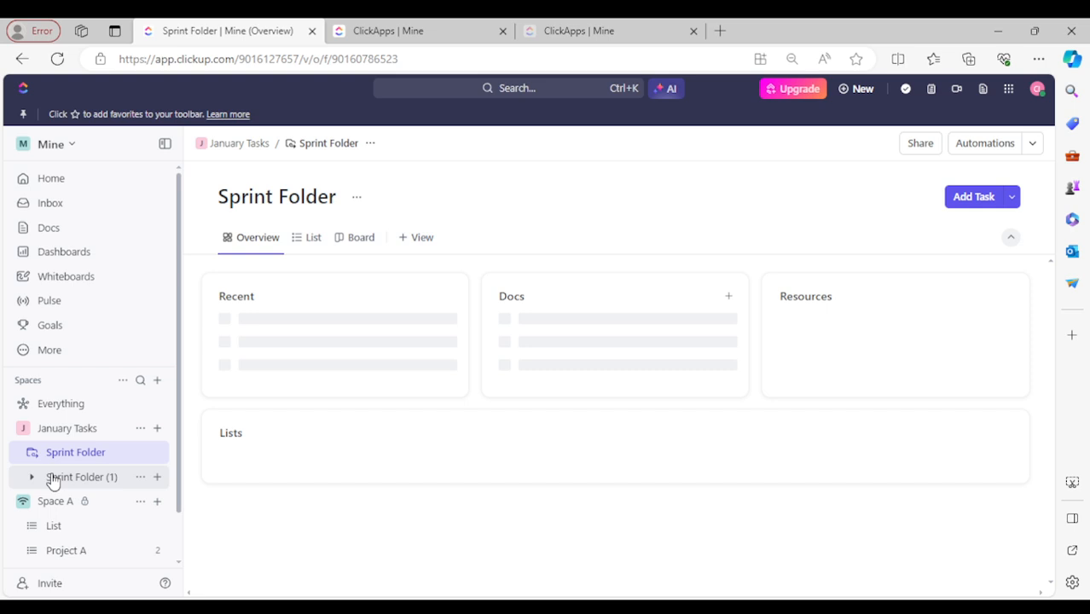
# - View Sprint Folder (1) as a List and start Create new > Sprint from its title menu
pyautogui.click(31, 479)
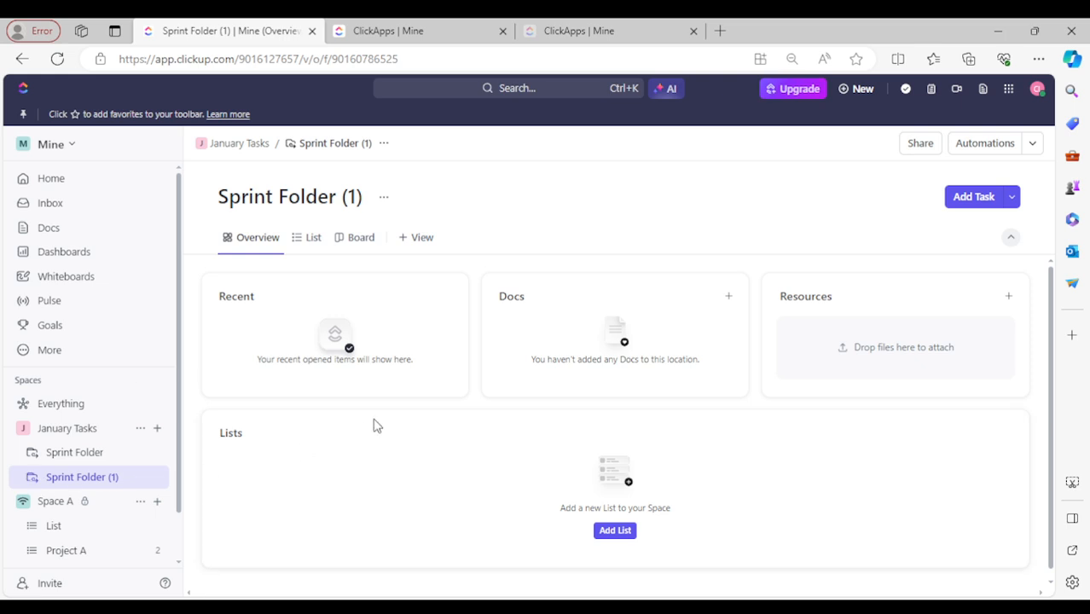
pyautogui.click(309, 241)
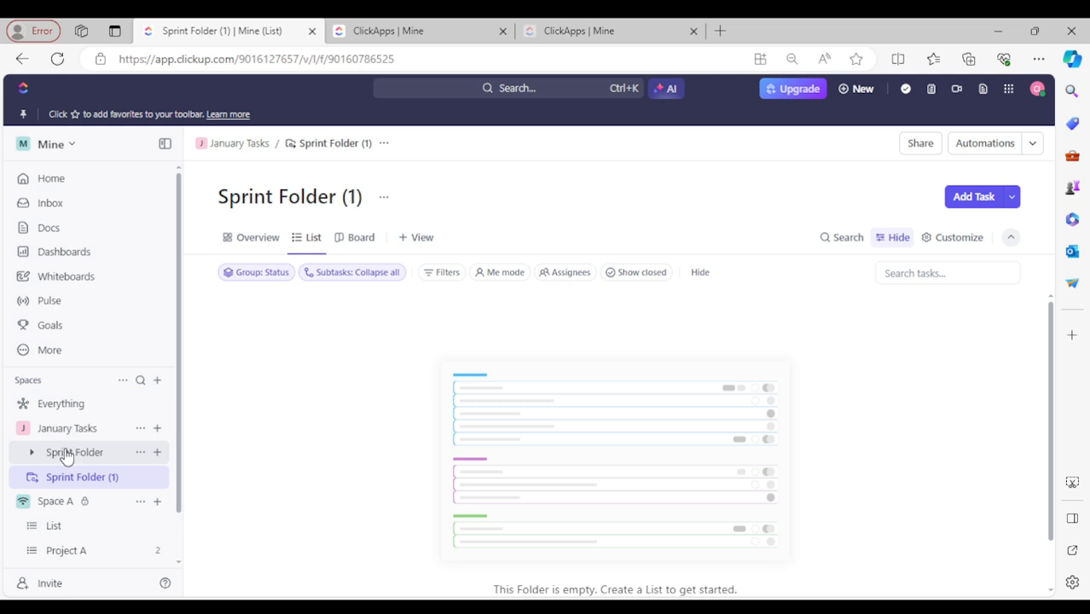
pyautogui.click(385, 200)
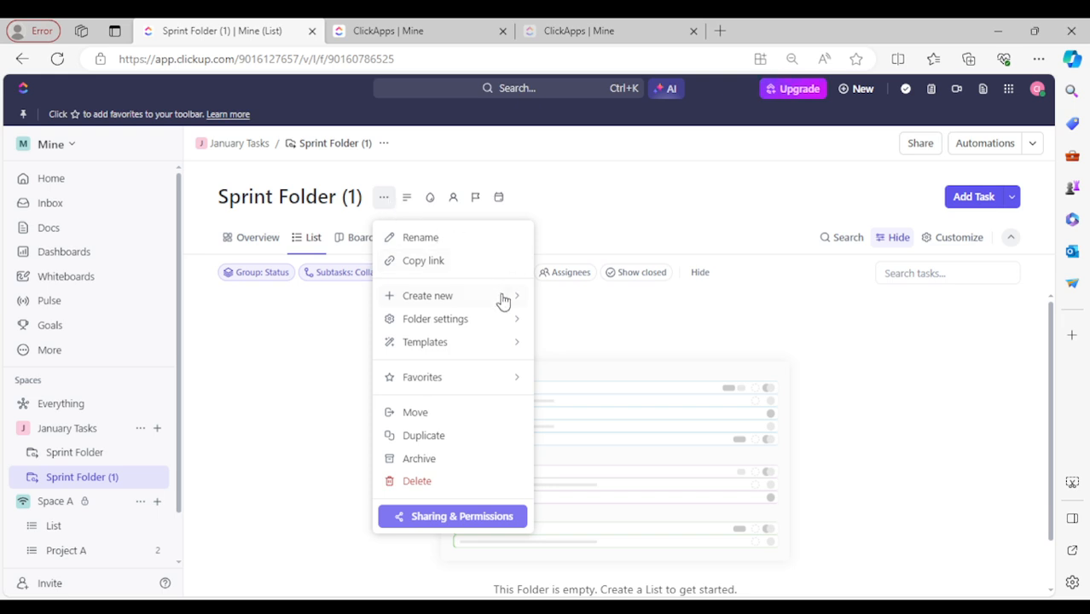
pyautogui.moveTo(500, 305)
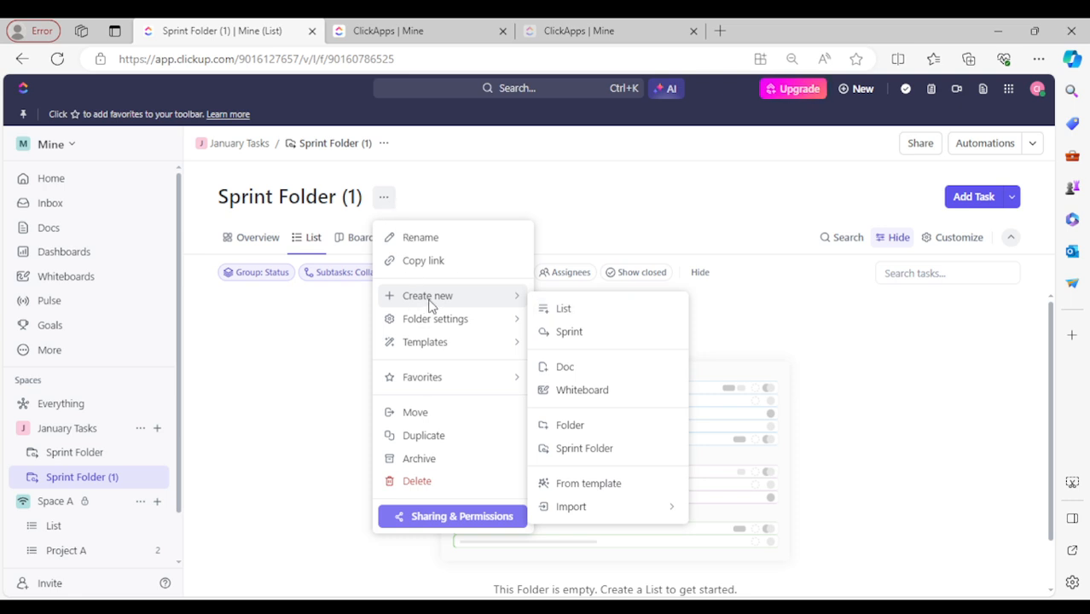
pyautogui.click(568, 337)
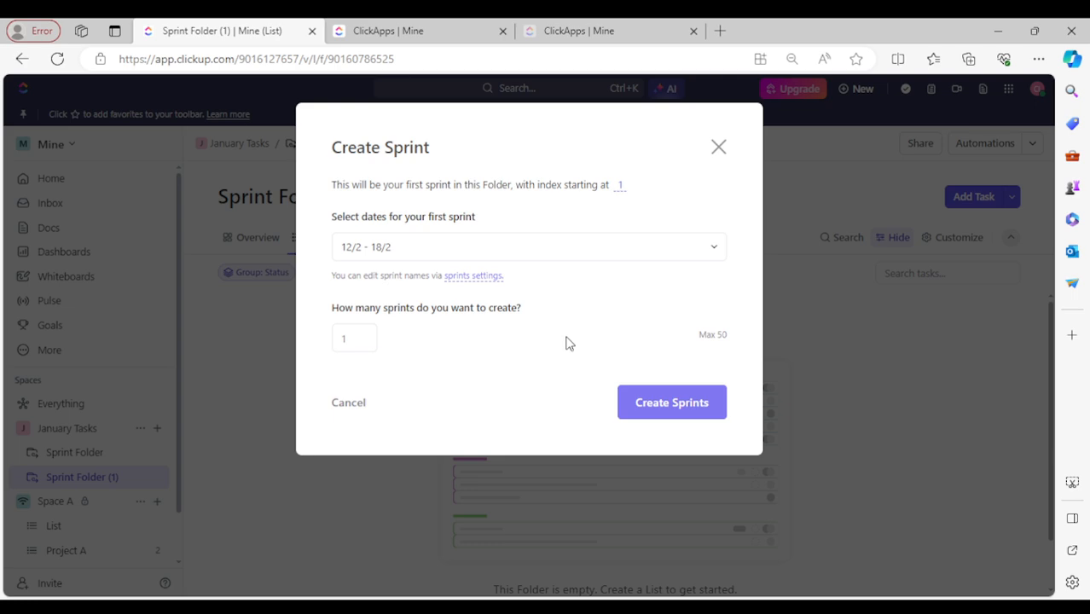
# - Keep 12/2 - 18/2 as the first sprint's dates, set the sprint count to 10, and create the sprints
pyautogui.click(528, 247)
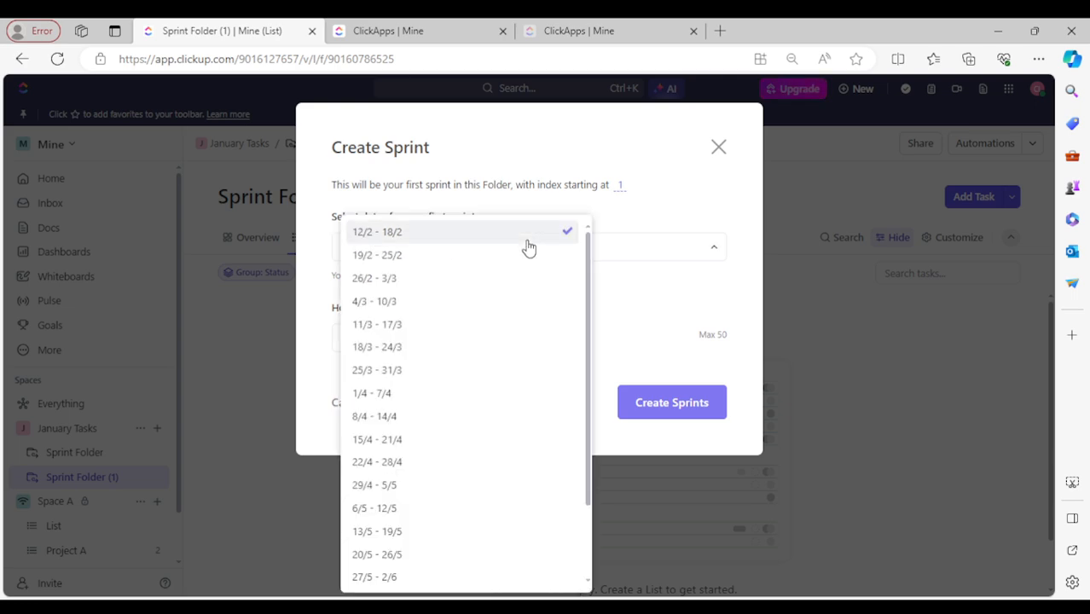
pyautogui.click(663, 287)
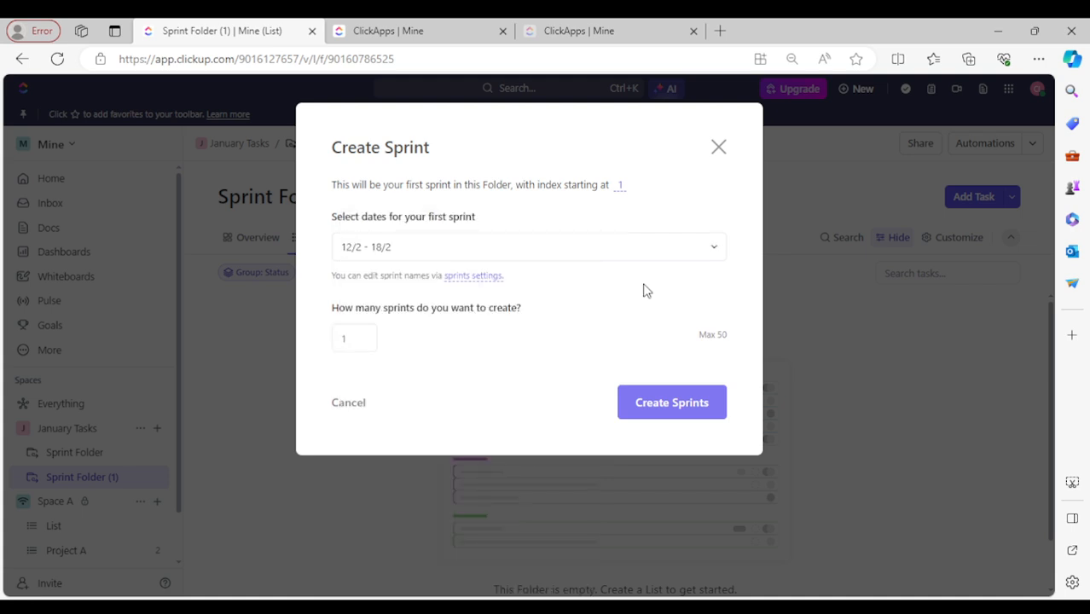
pyautogui.click(428, 259)
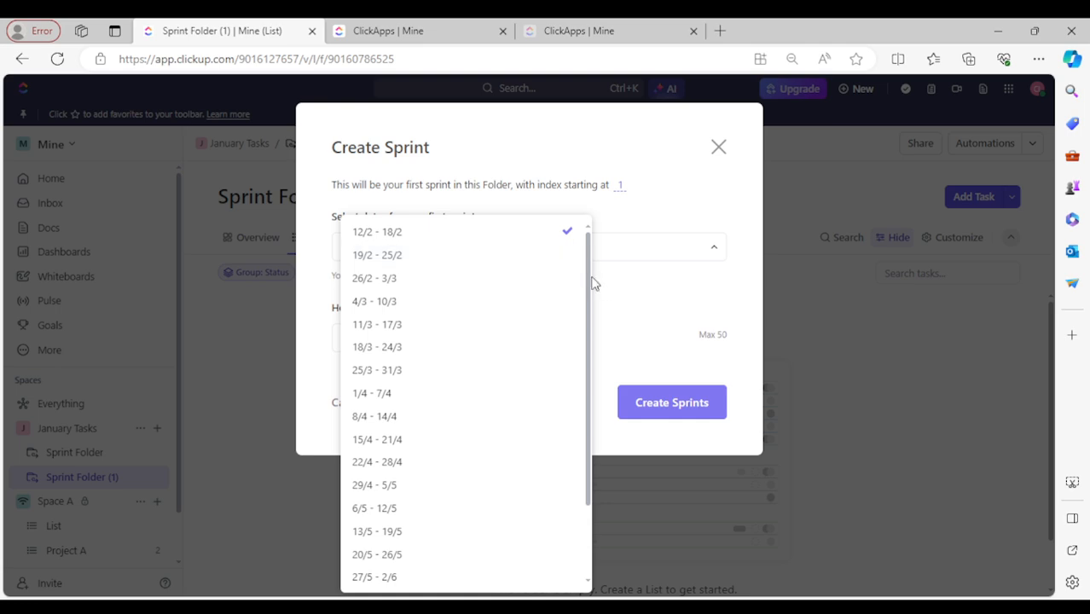
pyautogui.click(396, 238)
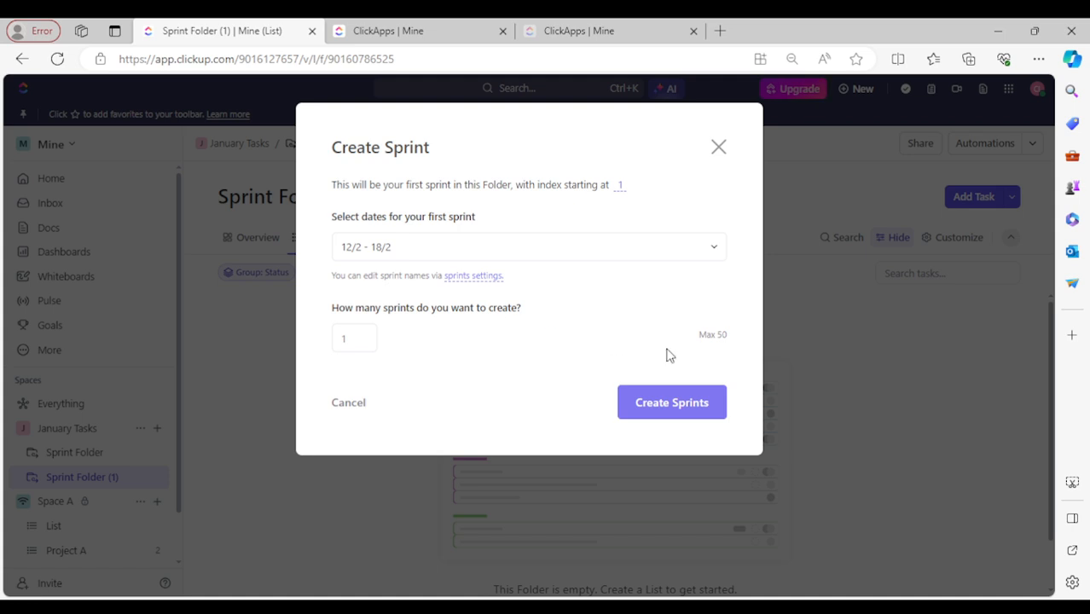
pyautogui.moveTo(730, 337); pyautogui.dragTo(698, 341)
pyautogui.moveTo(367, 348); pyautogui.dragTo(321, 353)
pyautogui.write('1')
pyautogui.click(693, 404)
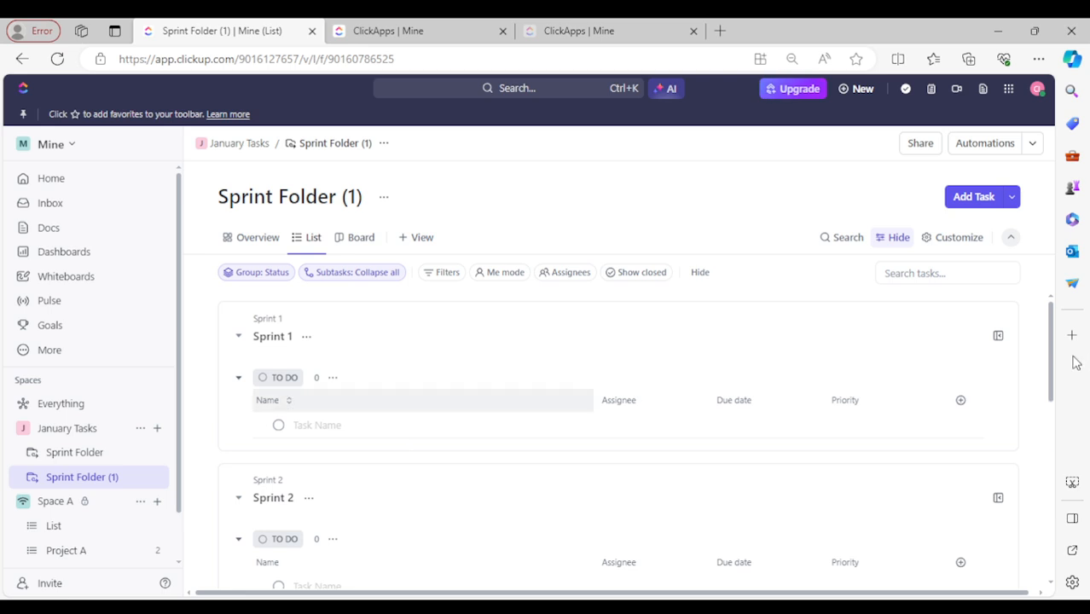
pyautogui.moveTo(1054, 352); pyautogui.dragTo(1018, 592)
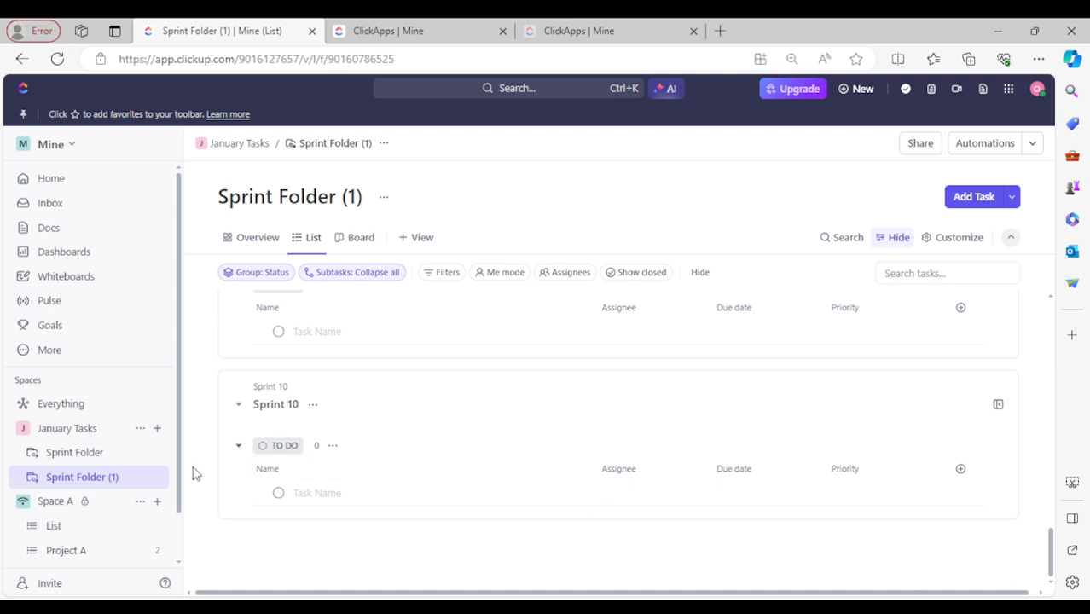
pyautogui.click(441, 499)
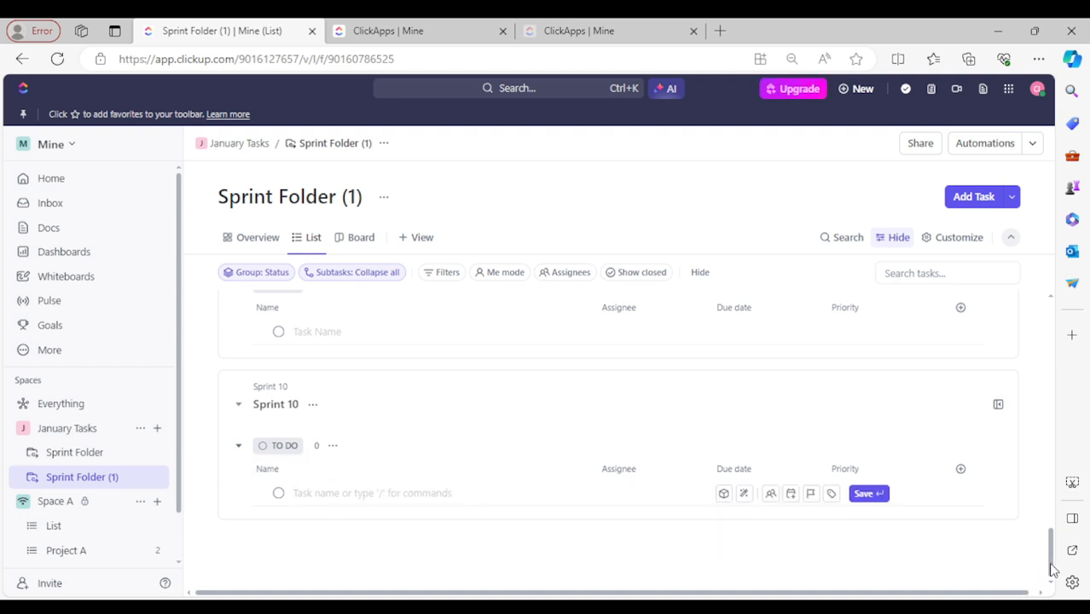
pyautogui.moveTo(1054, 569); pyautogui.dragTo(1048, 295)
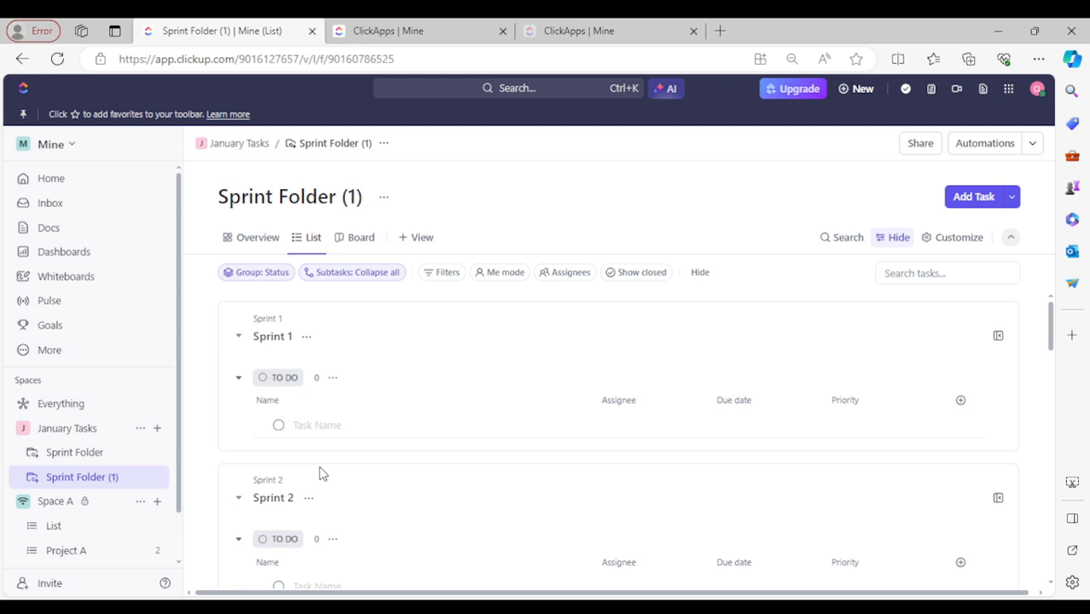
pyautogui.click(490, 100)
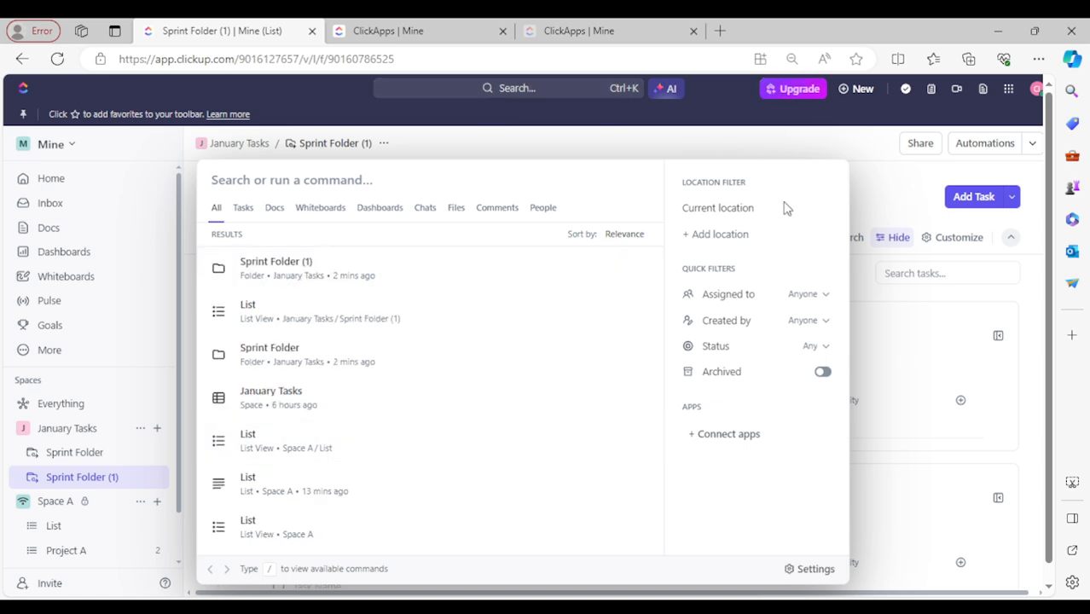
pyautogui.press('Escape')
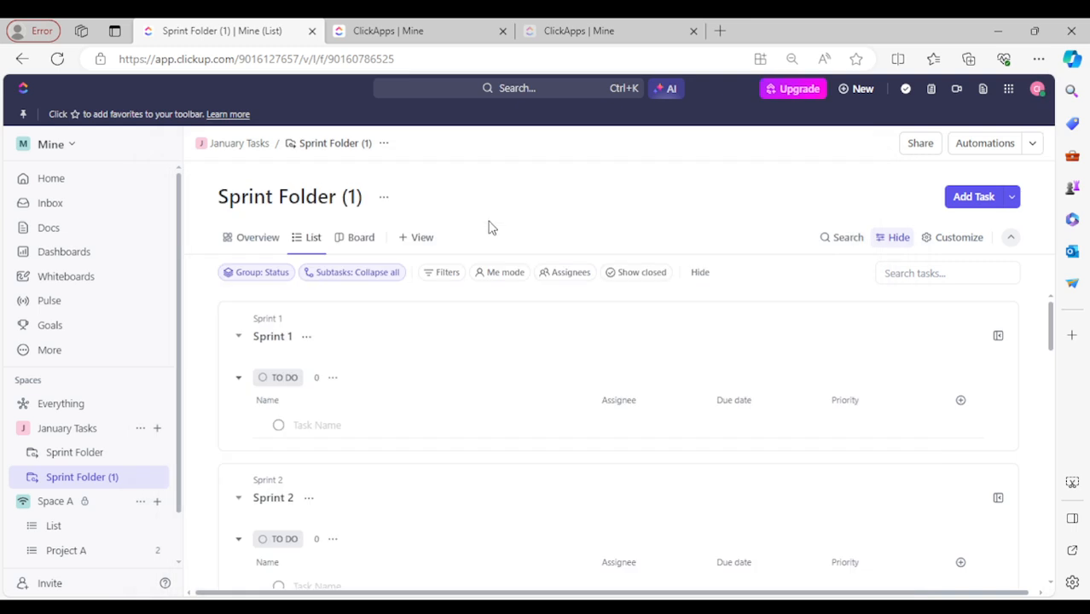